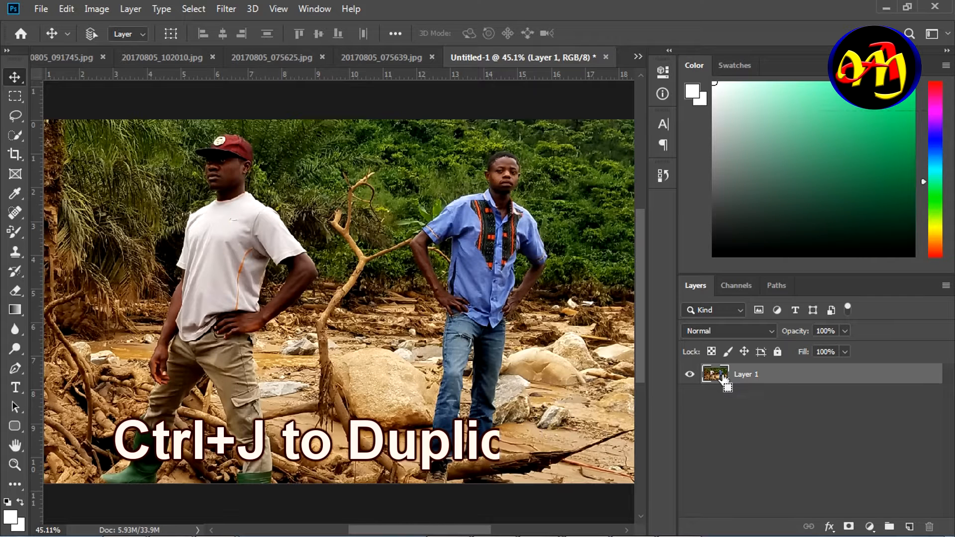
Duplicate the photo layer and place the 110 pt text BEHIND across the lower legs of the man in the white shirt.
key("ctrl+j")
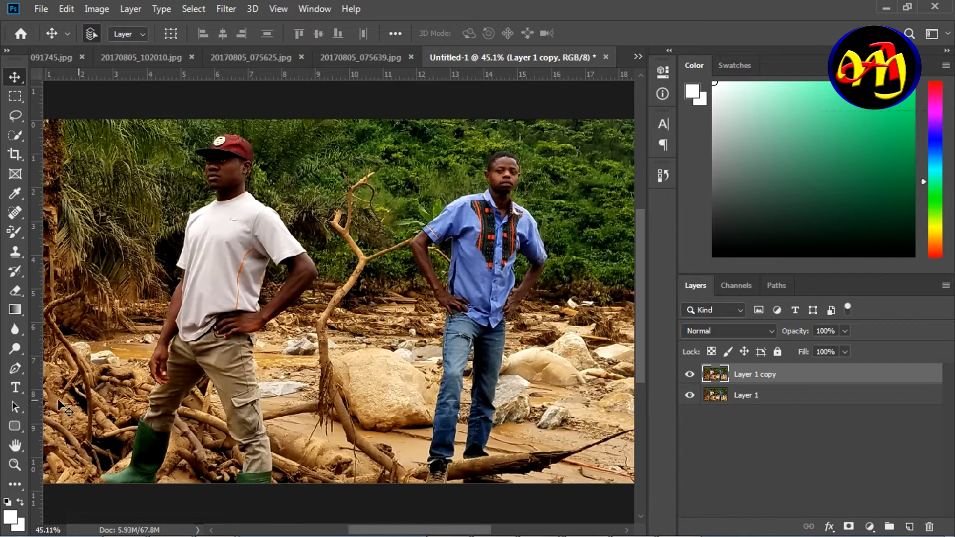
left_click(14, 388)
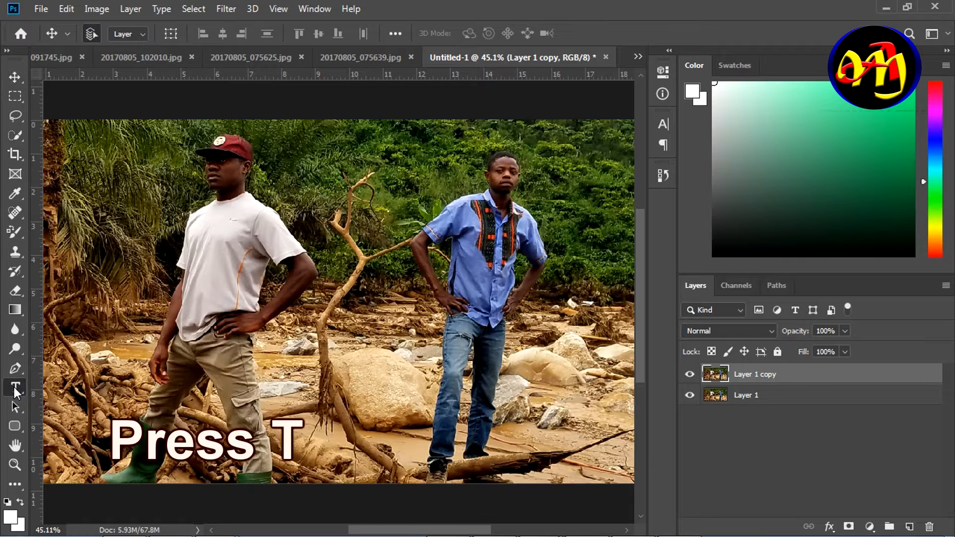
left_click(124, 322)
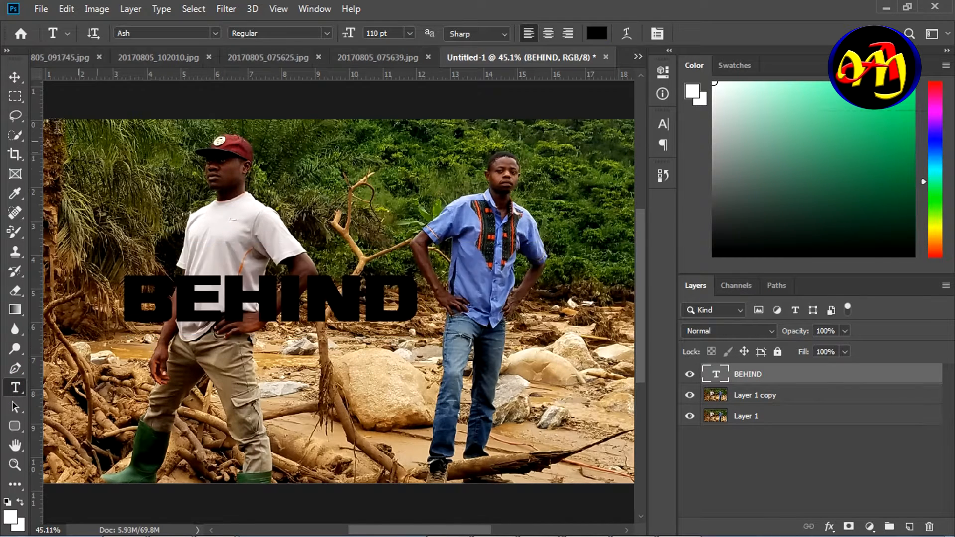
left_click(15, 75)
mouse_move(264, 289)
left_mouse_down()
mouse_move(236, 398)
mouse_move(228, 380)
mouse_move(236, 422)
left_mouse_up()
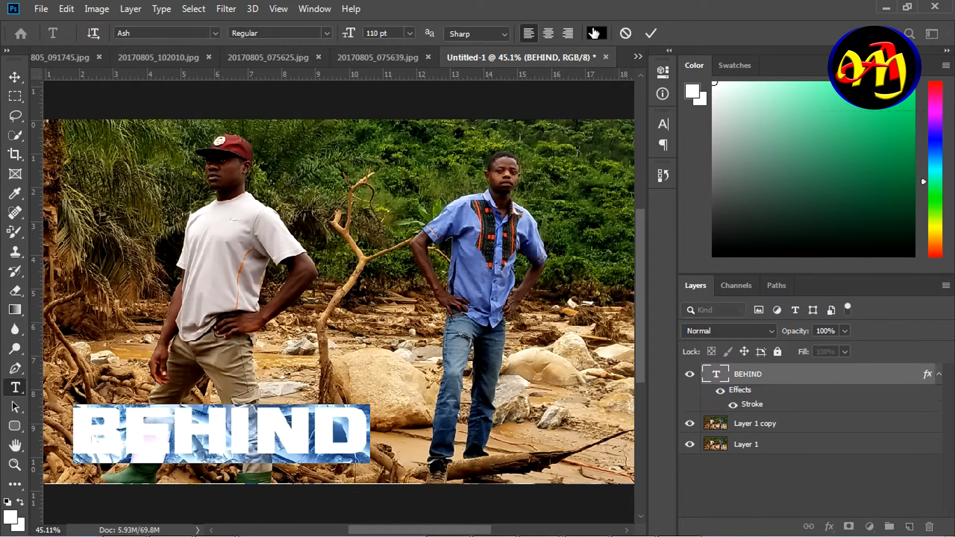
Recolour the BEHIND text to near white and give it a 6 px black inside stroke.
left_click(594, 33)
left_click(872, 192)
double_click(878, 378)
left_click(396, 198)
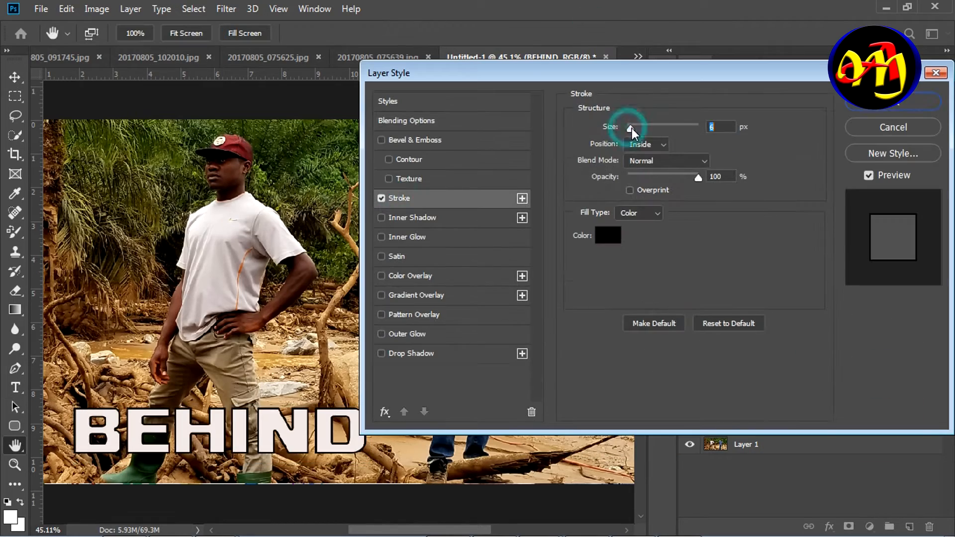
left_click(893, 101)
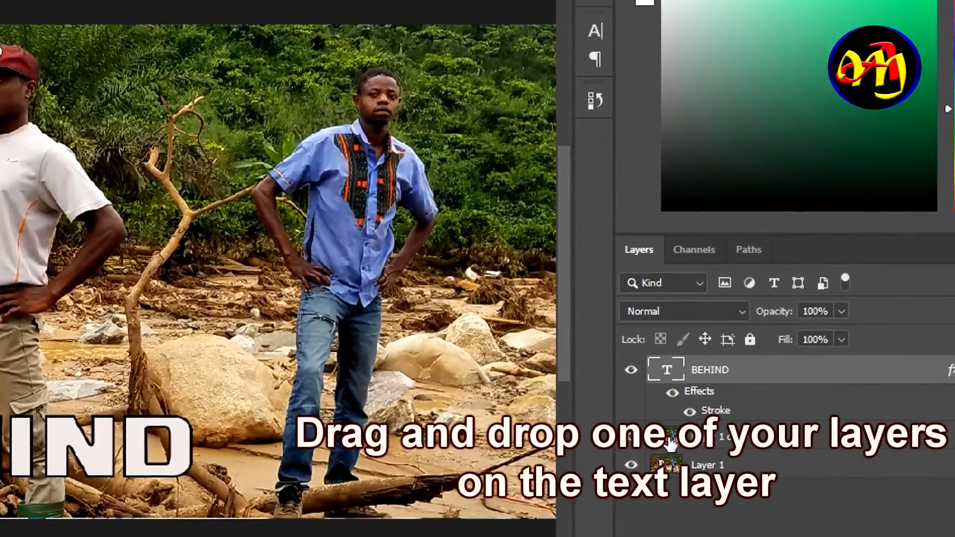
Move Layer 1 copy above the BEHIND text layer, hide it and select the text layer.
left_click_drag(671, 437, 675, 364)
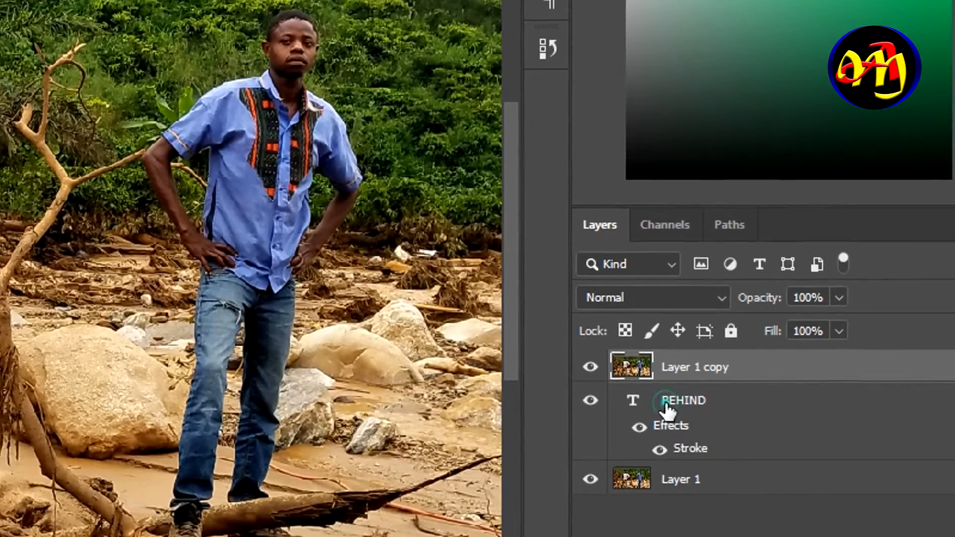
left_click(630, 408)
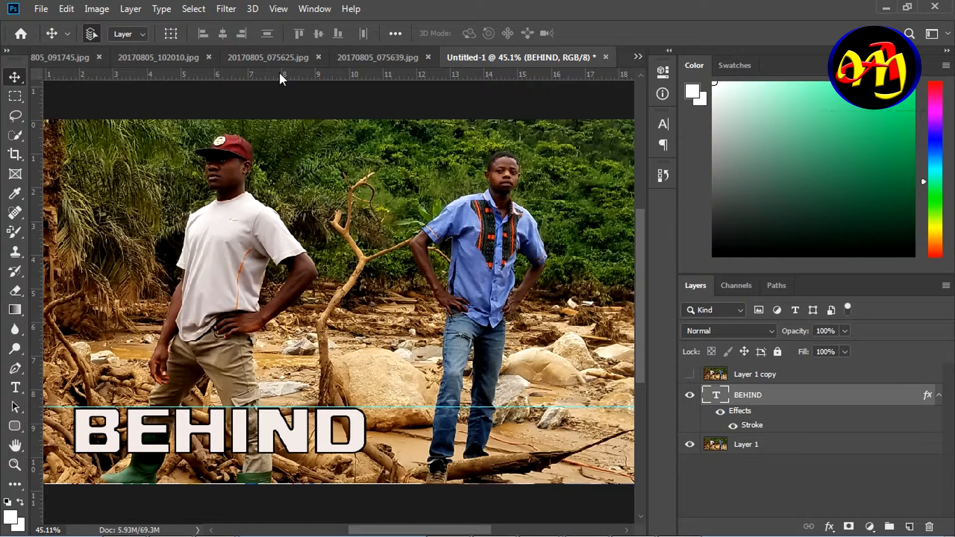
Show the rulers and place a horizontal guide along the bottom edge of the BEHIND text.
key("ctrl+r")
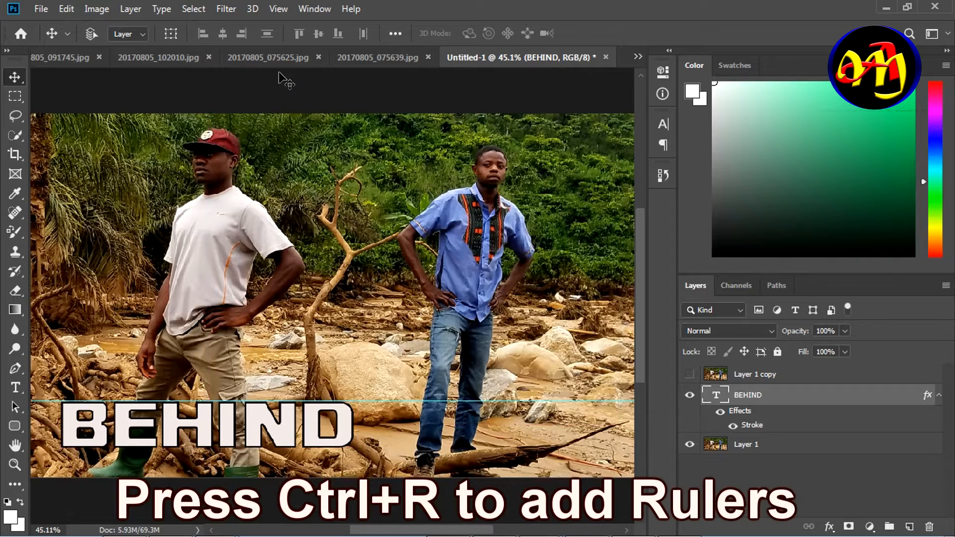
key("ctrl+r")
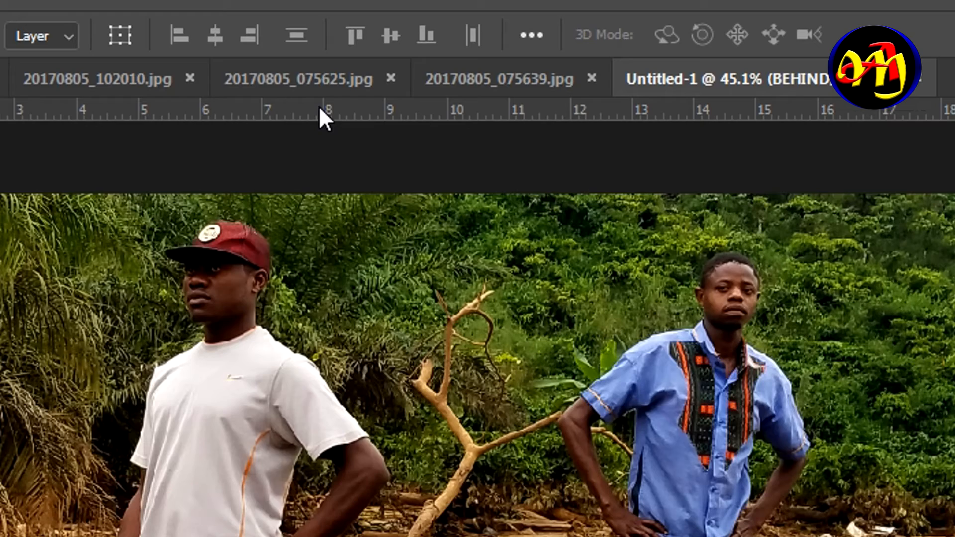
left_click_drag(307, 110, 329, 395)
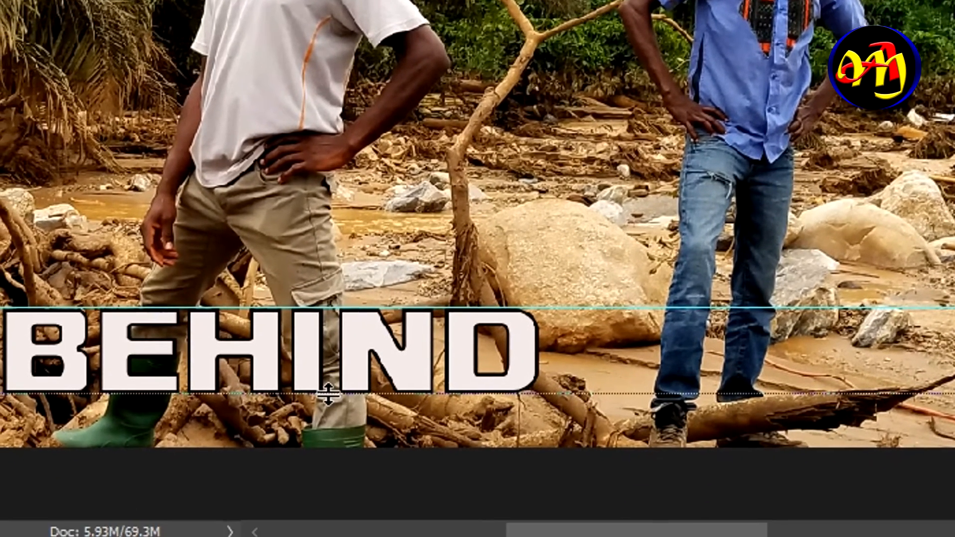
left_click_drag(326, 396, 327, 393)
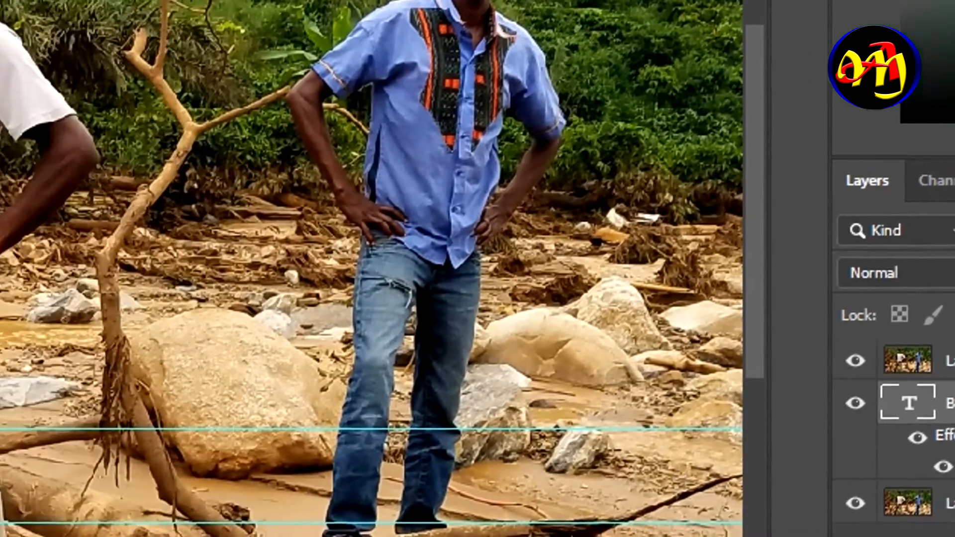
Trace a Pen path up the outer edge of the capped man's left-hand boot and trouser leg, from the lower guide to the upper guide.
key("p")
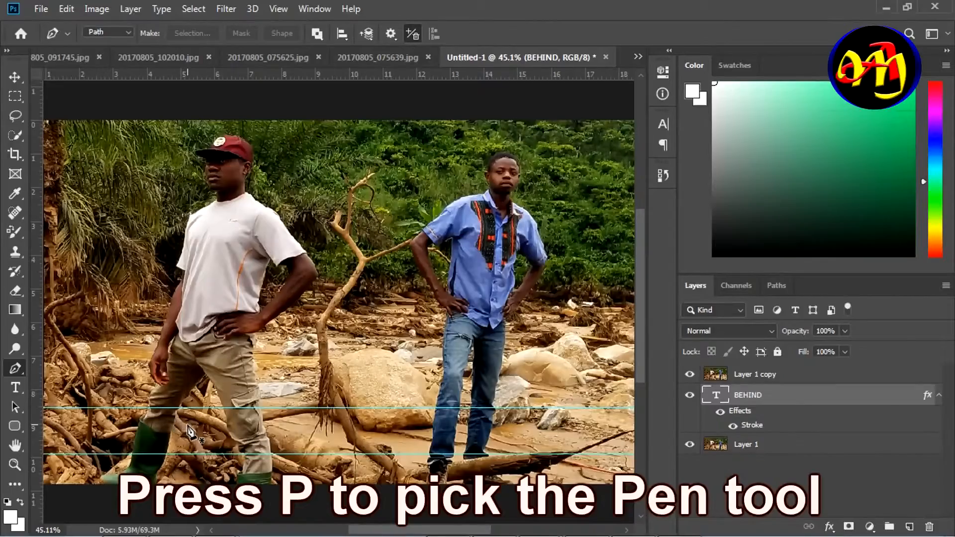
scroll(190, 433, "up", 4)
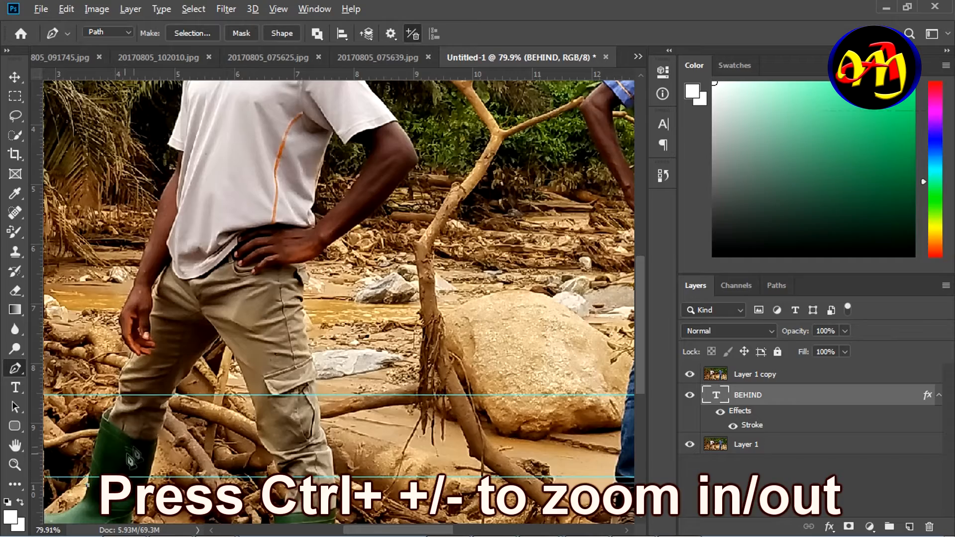
scroll(132, 454, "up", 5)
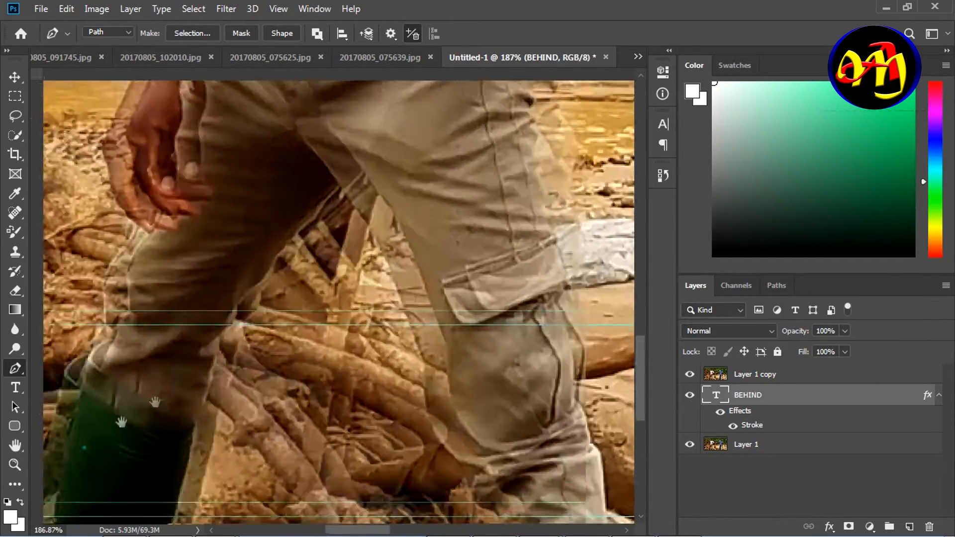
left_click_drag(155, 402, 281, 310)
left_click(188, 425)
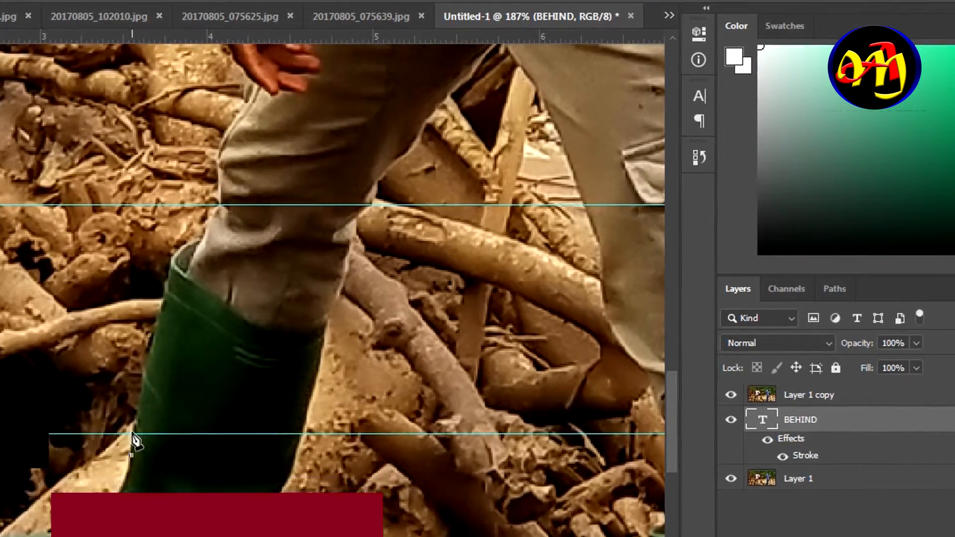
left_click(134, 433)
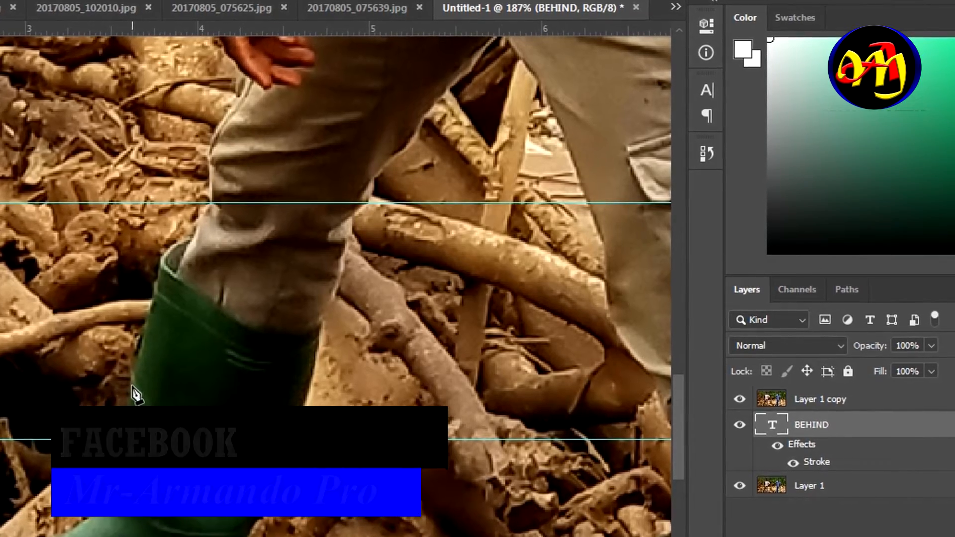
left_click(133, 386)
left_click(137, 364)
left_click(143, 342)
left_click(151, 314)
left_click(155, 295)
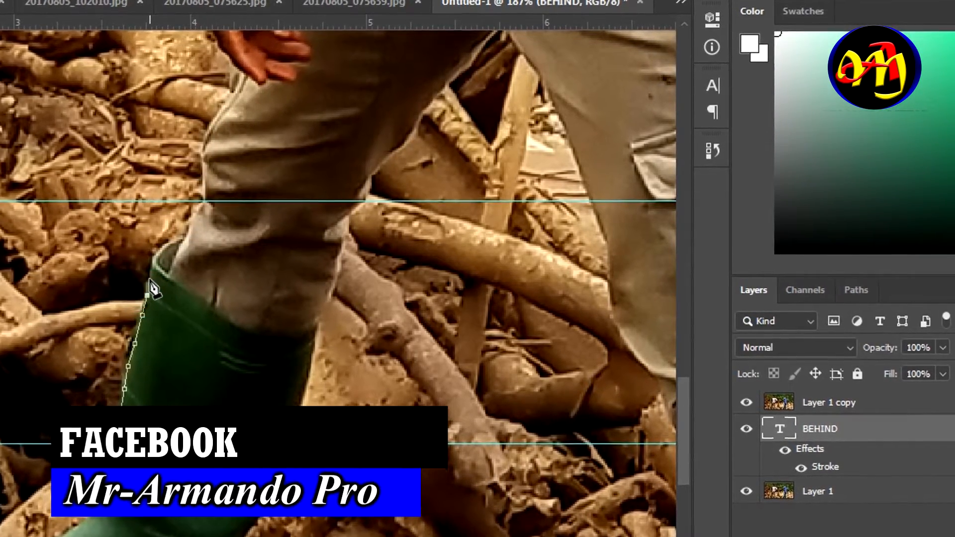
left_click(152, 278)
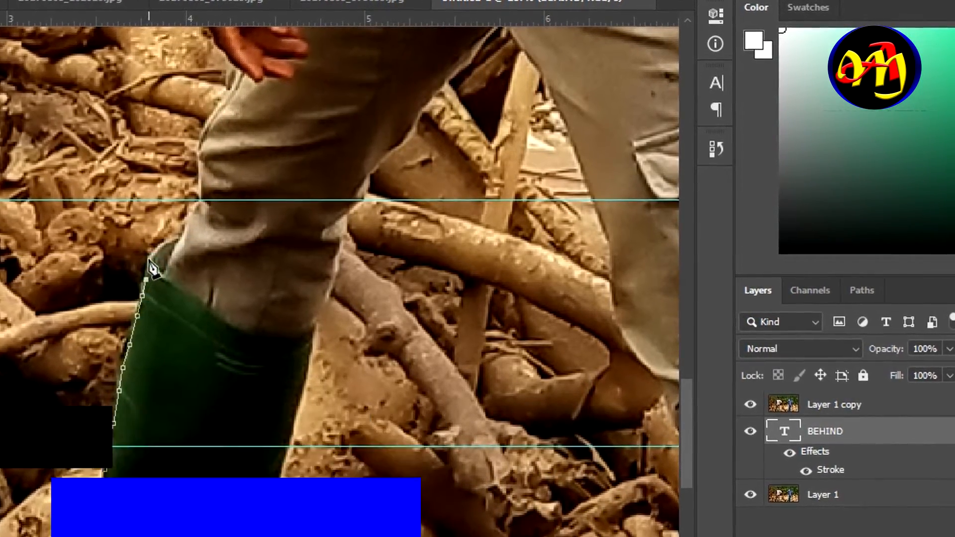
left_click(149, 256)
left_click(161, 245)
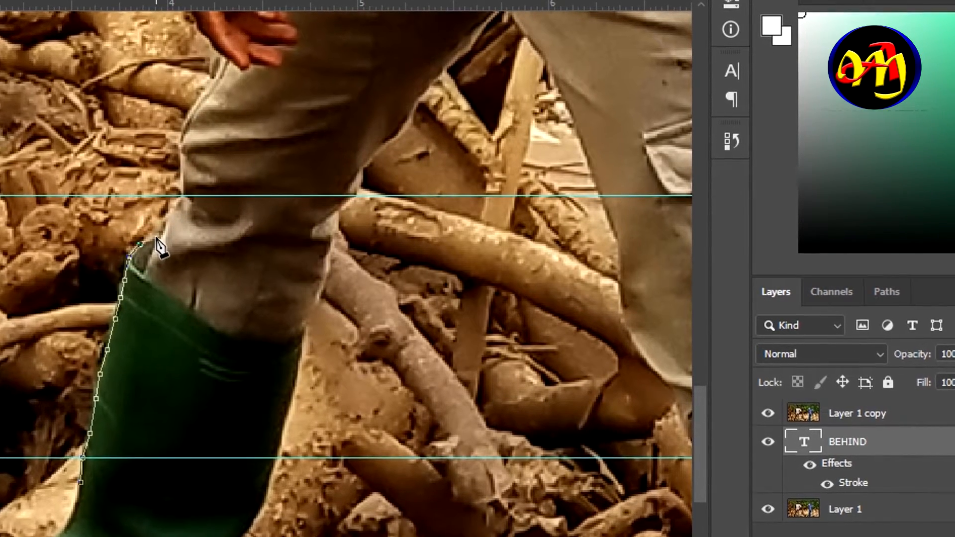
left_click(158, 237)
left_click(163, 233)
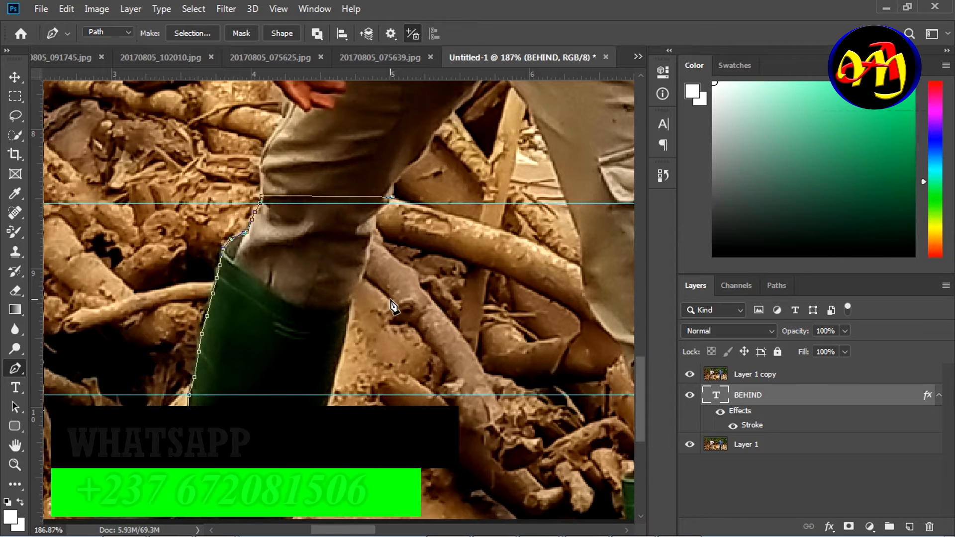
Continue the Pen path down the inner edge of the same leg and boot to just below the lower guide.
left_click(374, 227)
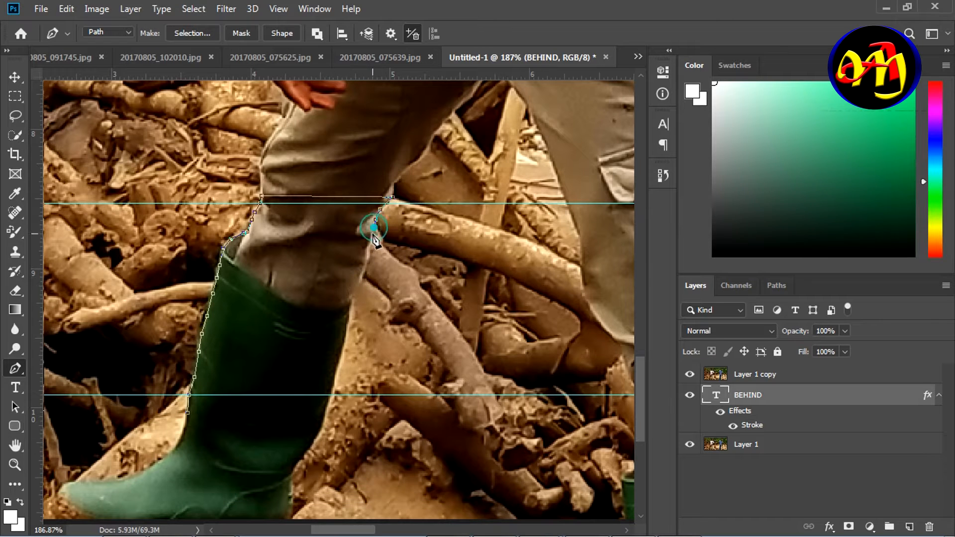
left_click(364, 273)
left_click(359, 286)
left_click(353, 303)
left_click(350, 311)
left_click(348, 326)
left_click(345, 338)
left_click(340, 356)
left_click(336, 374)
left_click(326, 411)
Extend the Pen path across to the man's other leg and trace its inner edge up to the upper guide.
left_click_drag(417, 454, 261, 440)
left_click(498, 382)
left_click(482, 372)
left_click(472, 358)
left_click(467, 339)
left_click(460, 328)
left_click(447, 316)
left_click(435, 293)
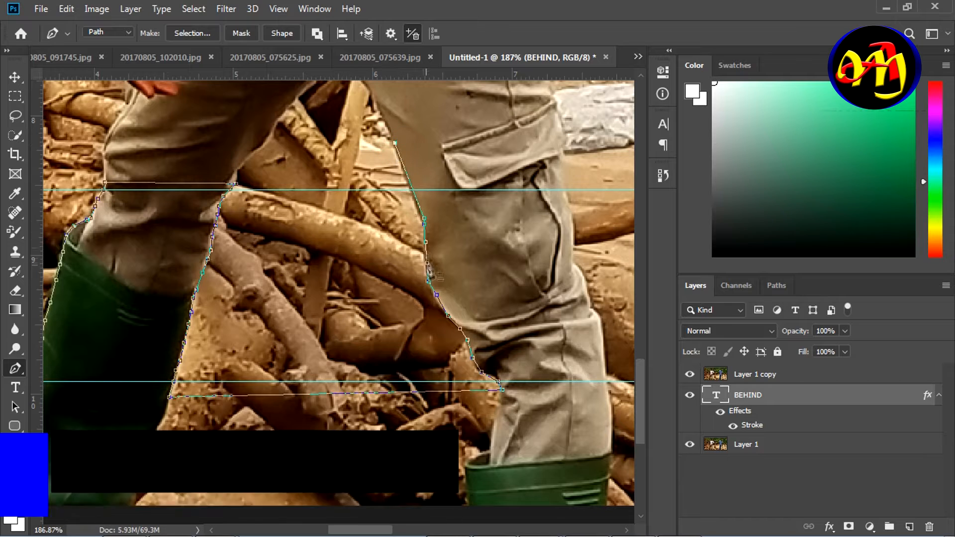
left_click(407, 184)
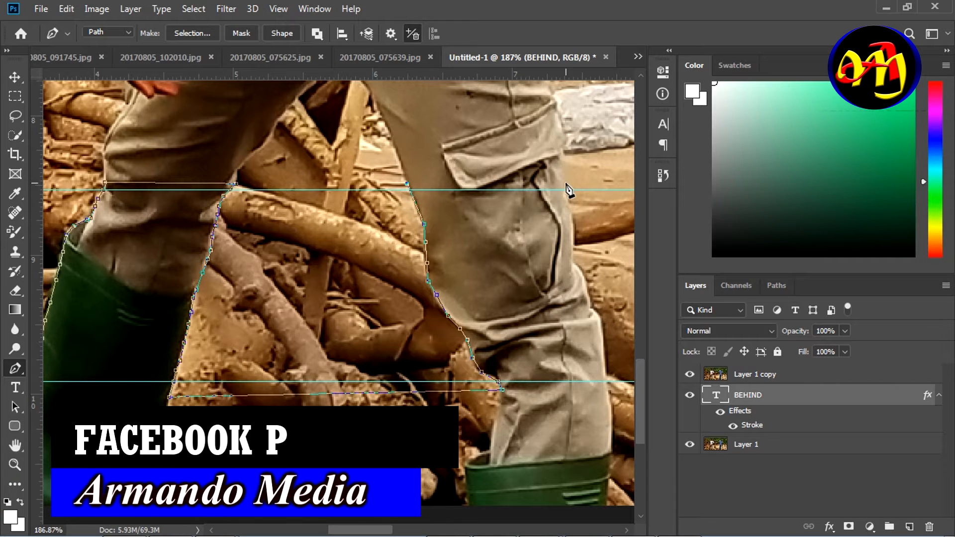
Trace the outer edge of the second leg down past the lower guide and close the path at its starting point.
left_click(573, 229)
left_click(572, 243)
left_click(572, 258)
left_click(577, 268)
left_click(585, 279)
left_click(586, 291)
left_click(588, 304)
left_click(595, 314)
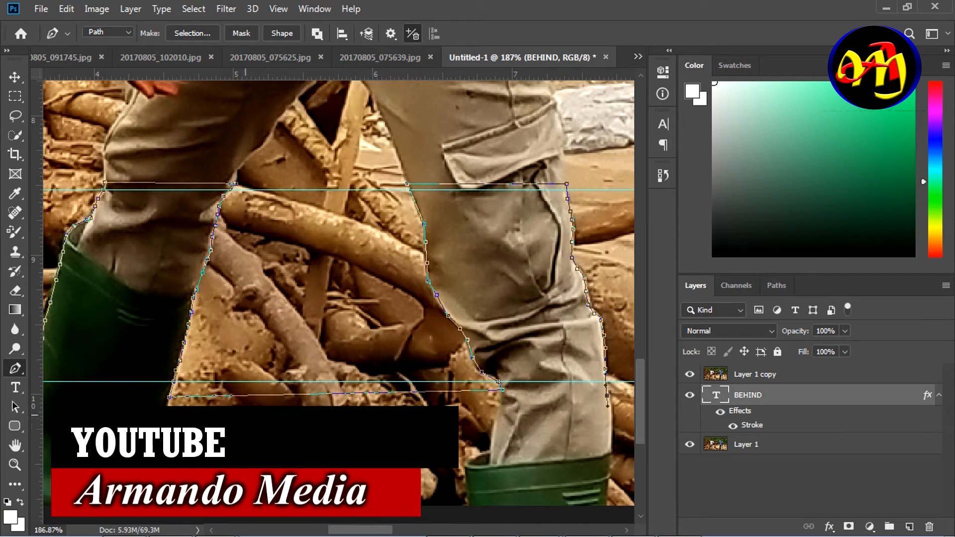
left_click_drag(132, 404, 392, 386)
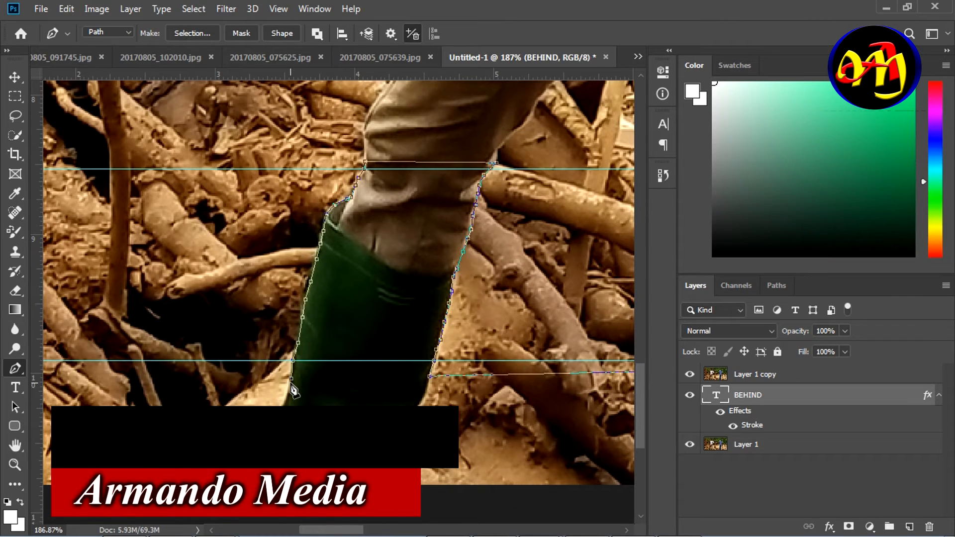
left_click(292, 379)
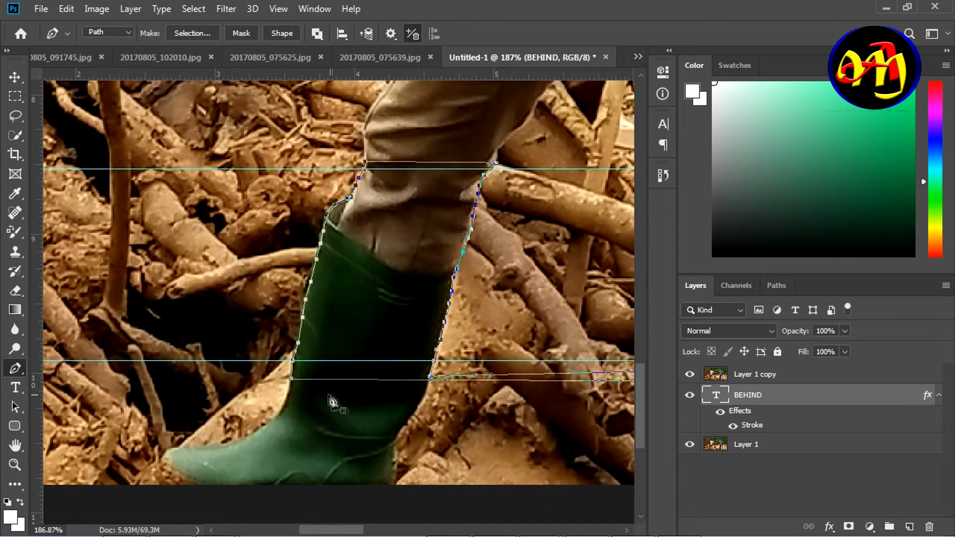
Convert the closed leg path into a new anti-aliased selection with a feather radius of 0 pixels.
scroll(338, 404, "down", 1)
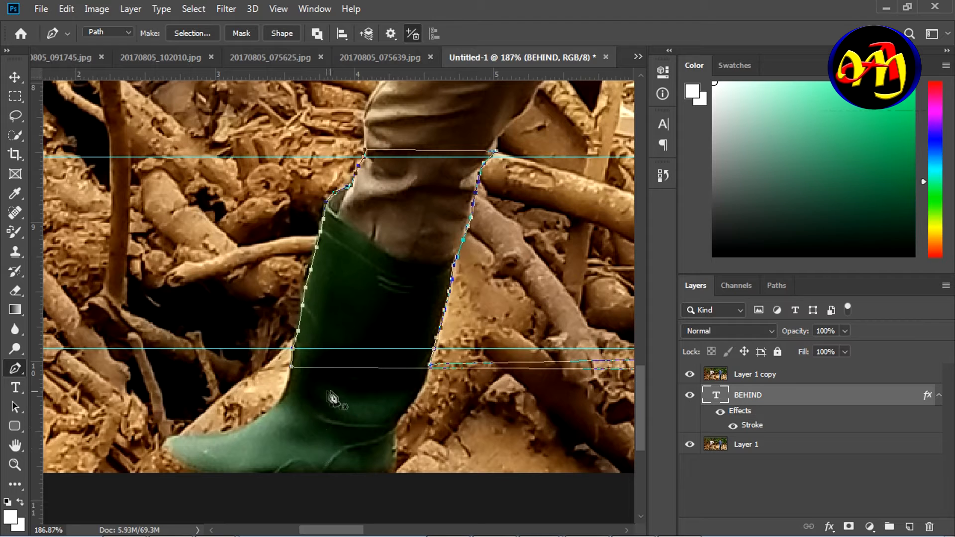
key("ctrl+minus")
key("ctrl+minus")
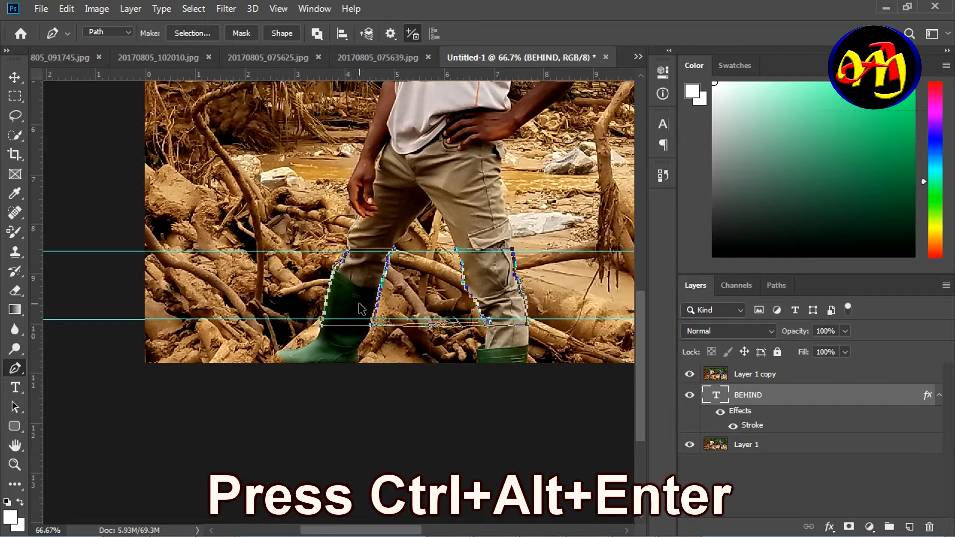
key("ctrl+alt+Return")
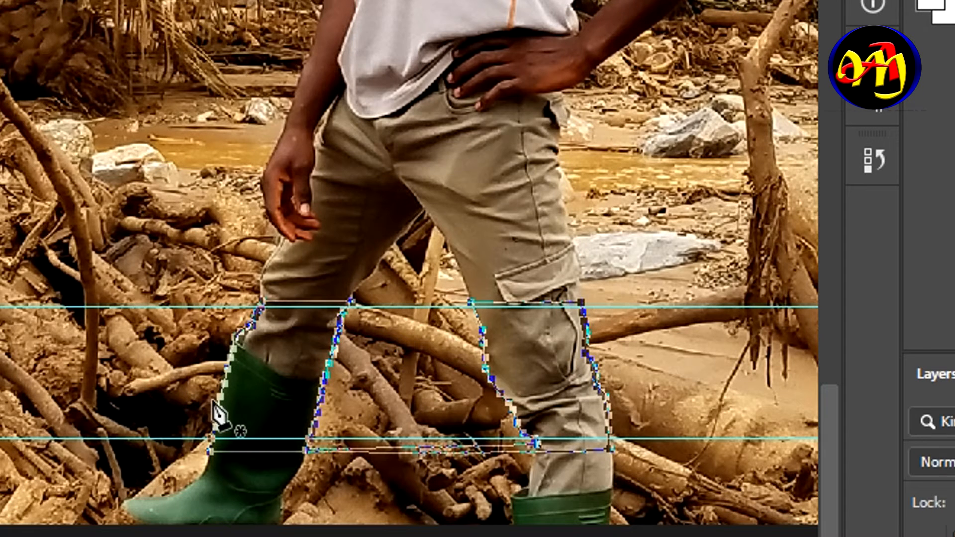
right_click(245, 399)
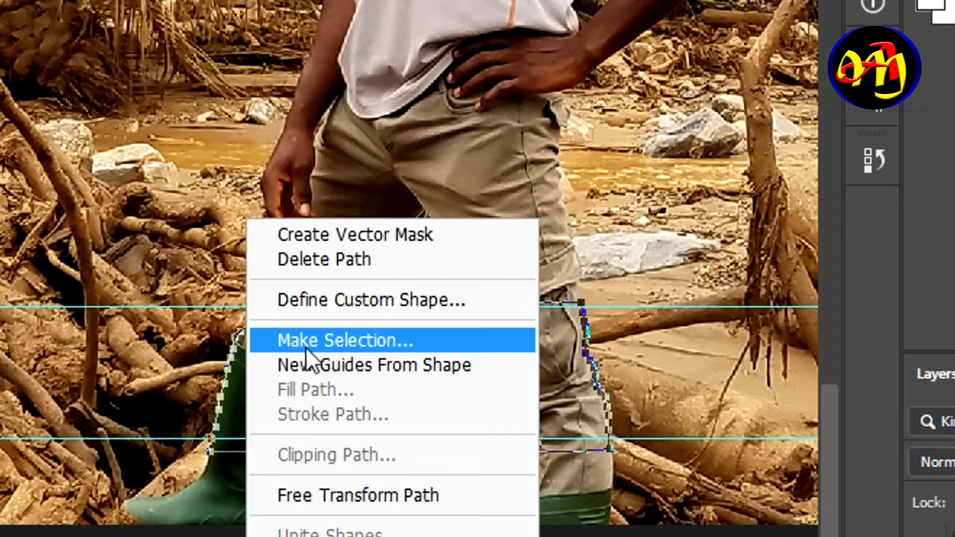
left_click(369, 342)
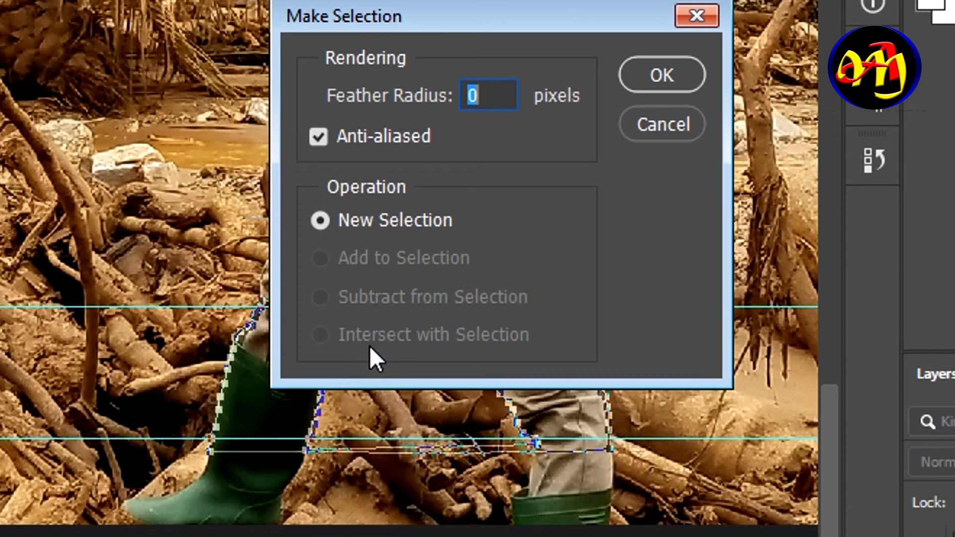
left_click(664, 73)
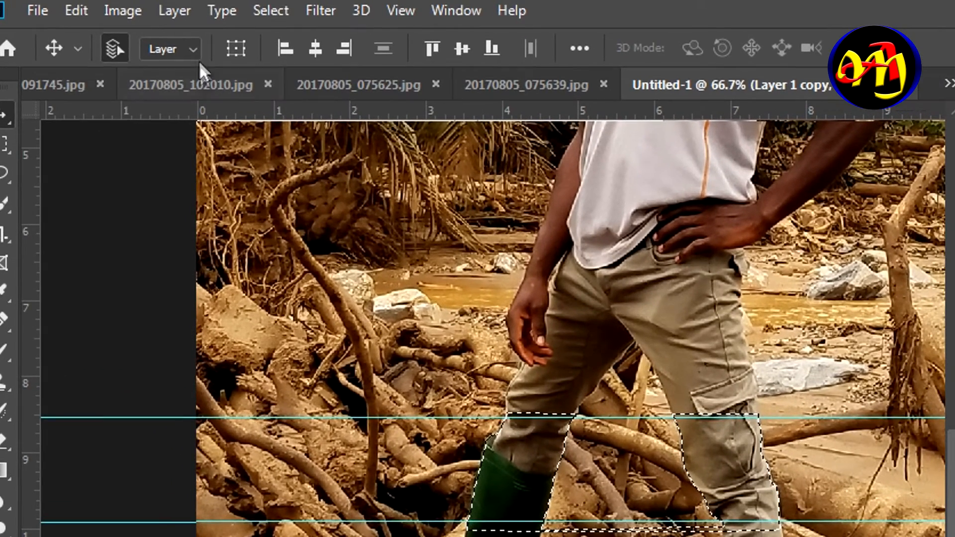
Add a layer mask to Layer 1 copy that reveals only the selected legs.
left_click(166, 6)
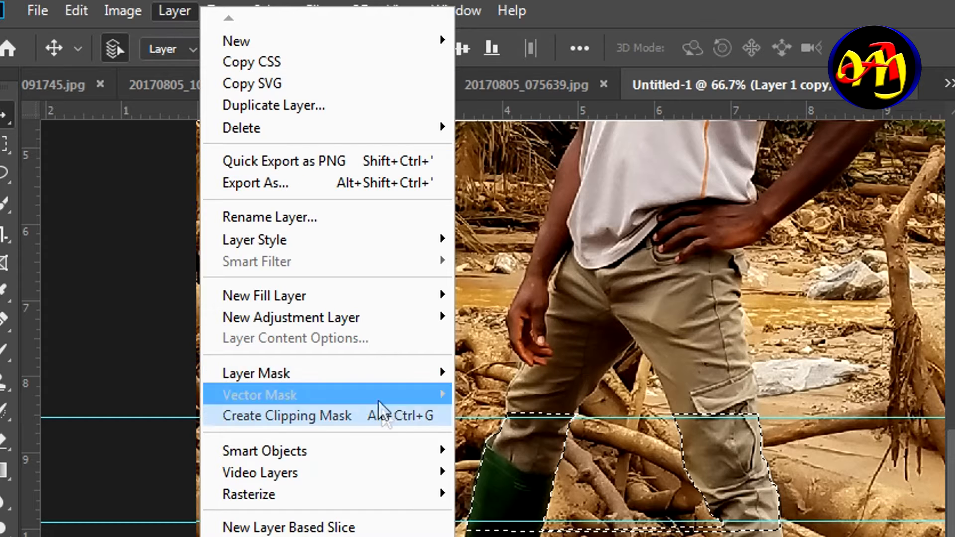
mouse_move(375, 371)
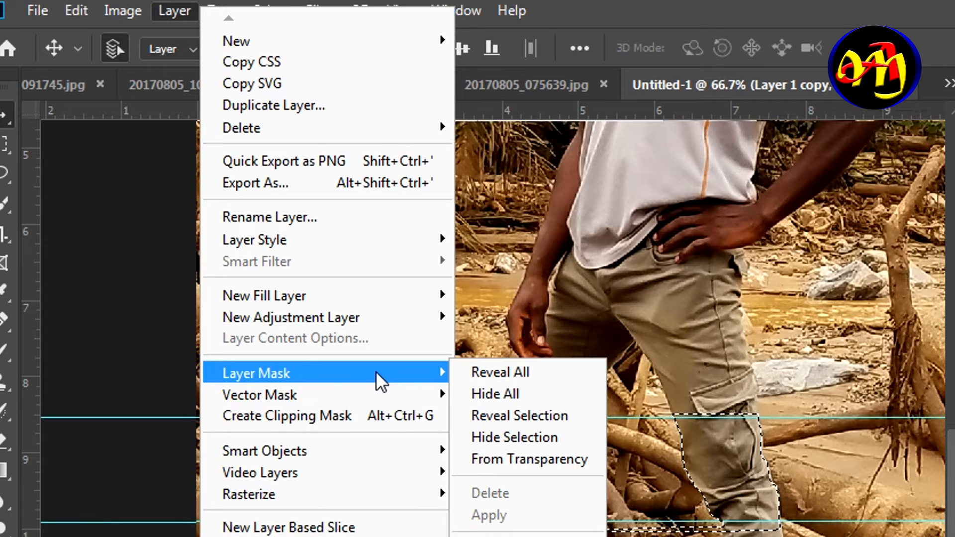
left_click(534, 416)
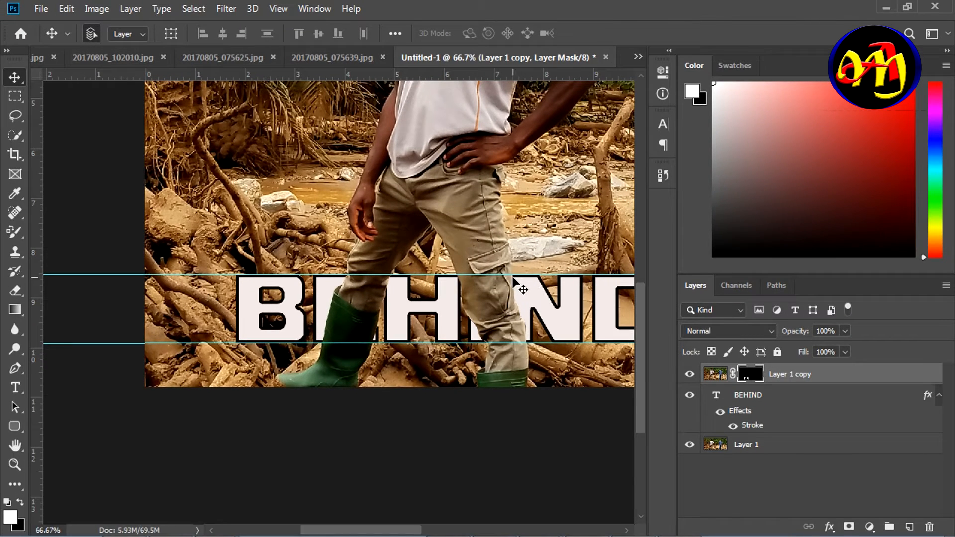
left_click_drag(508, 301, 397, 289)
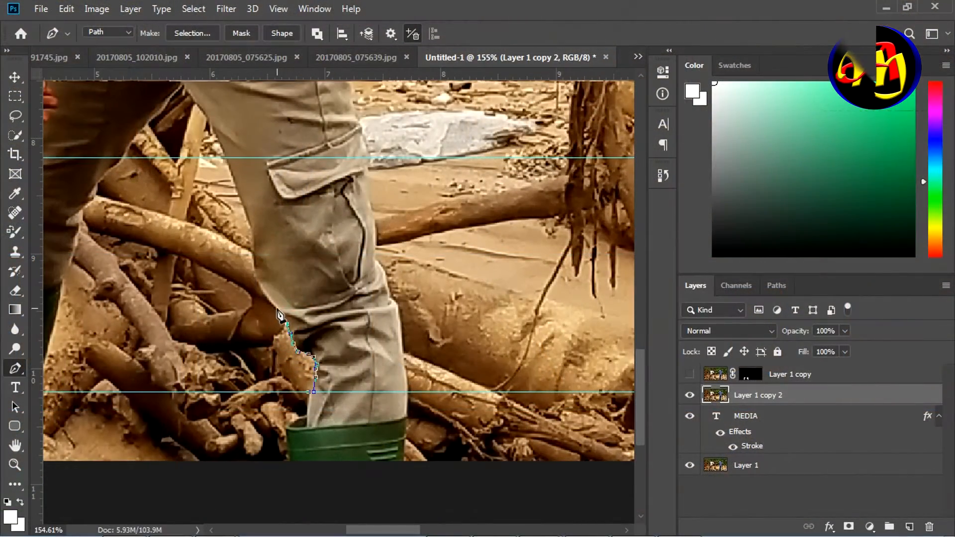
Continue the Pen path on Layer 1 copy 2 up the inner edge of the man's front leg above the knee.
left_click(256, 274)
left_click(253, 257)
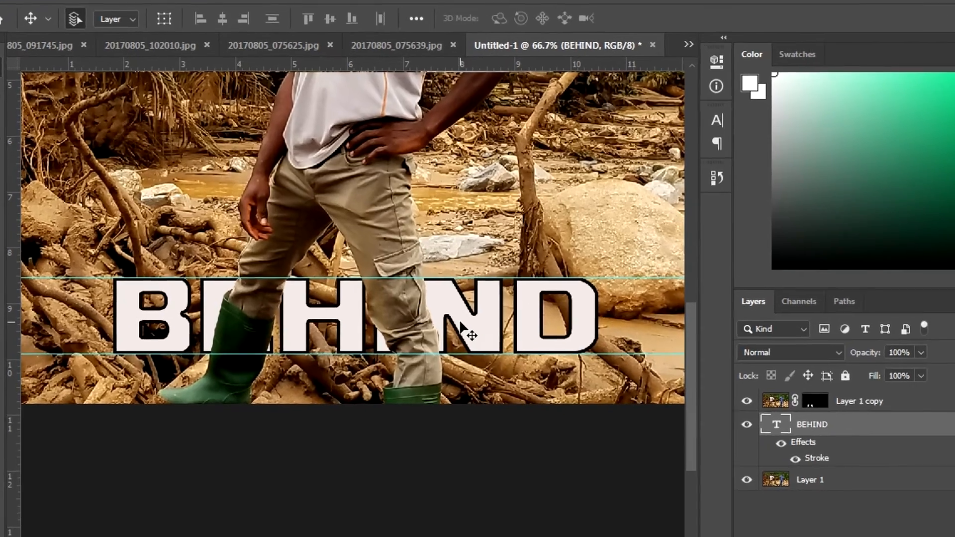
left_click_drag(440, 311, 435, 201)
left_click_drag(672, 247, 671, 370)
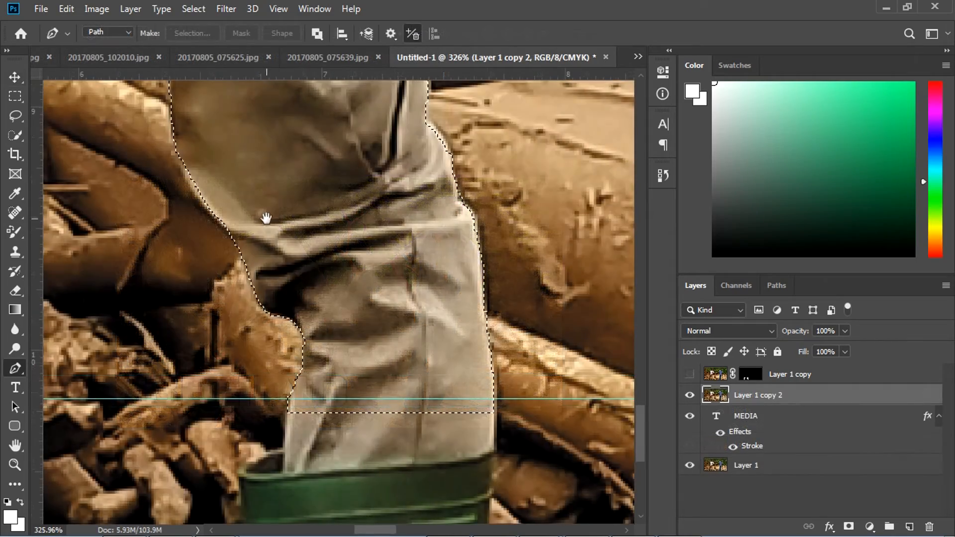
Add a layer mask to Layer 1 copy 2 that reveals only the selected front leg.
left_click_drag(265, 217, 320, 284)
scroll(321, 286, "down", 5)
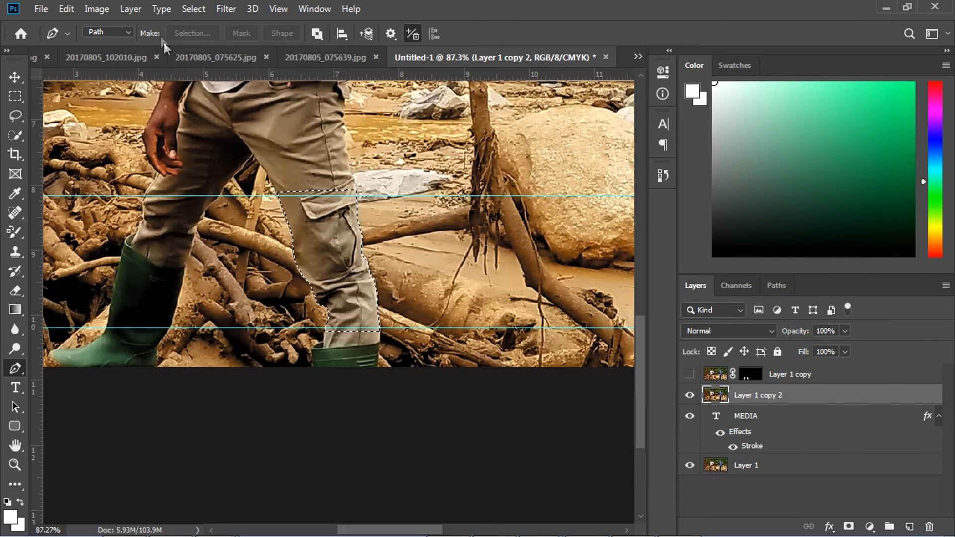
left_click(134, 9)
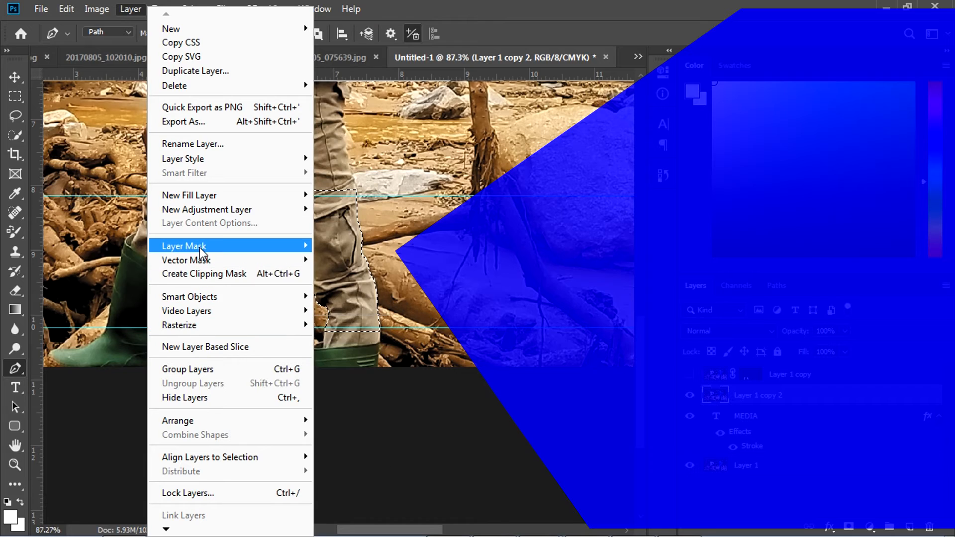
mouse_move(219, 252)
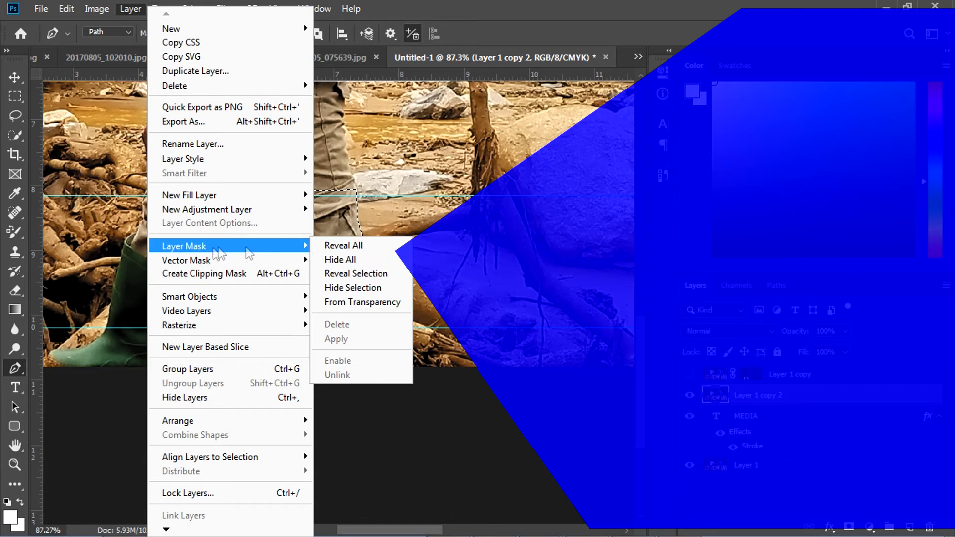
left_click(366, 275)
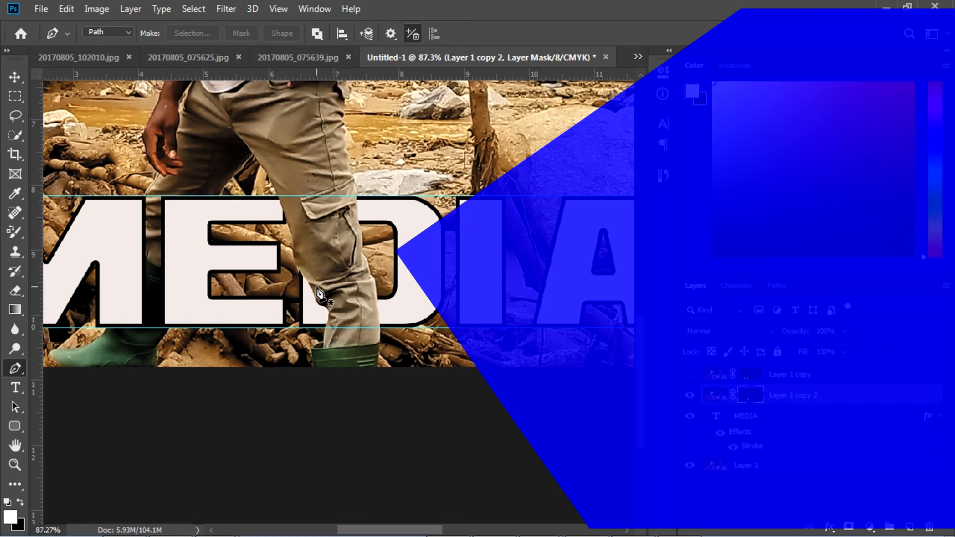
Inspect the masked leg against the MEDIA text, toggling the visibility of Layer 1 copy 2 and hiding Layer 1.
scroll(316, 282, "down", 2)
scroll(319, 285, "up", 5)
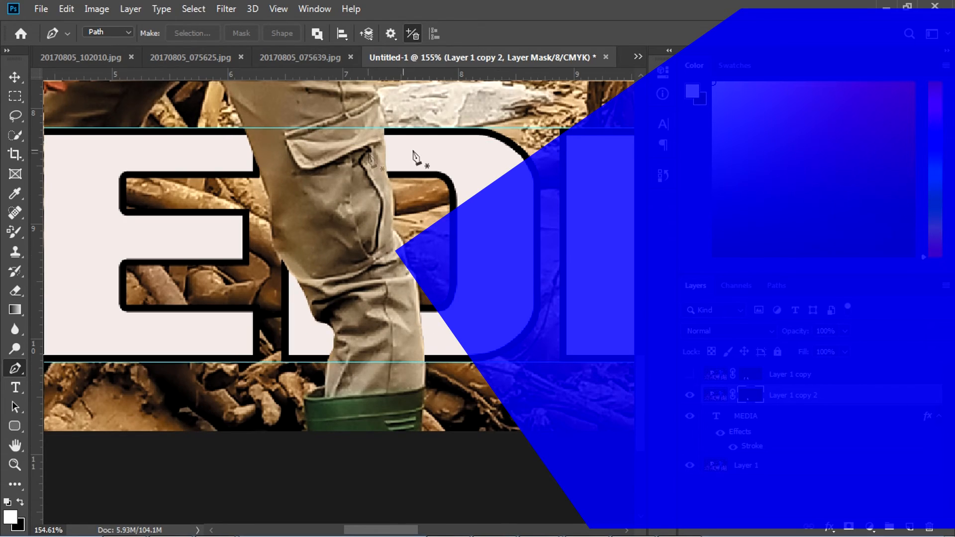
scroll(324, 254, "down", 6)
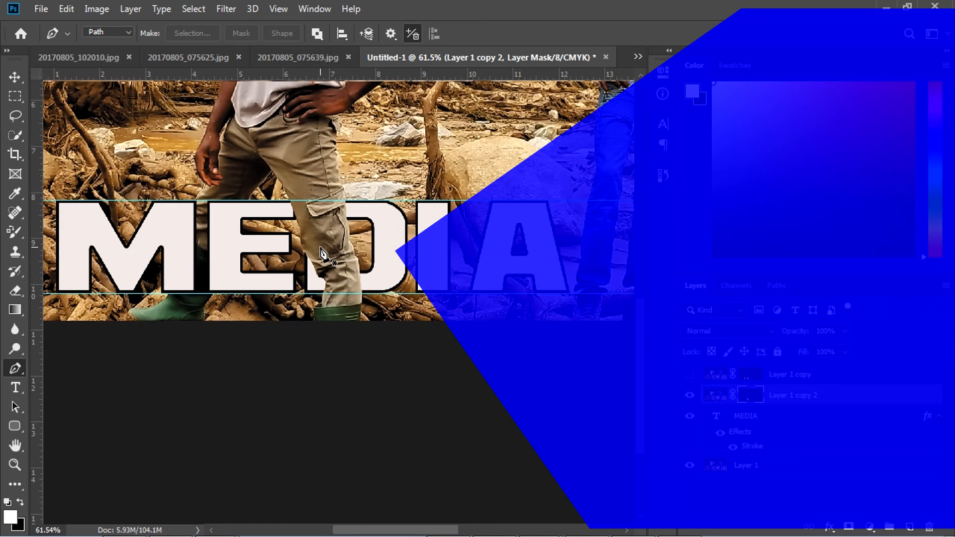
scroll(322, 253, "down", 1)
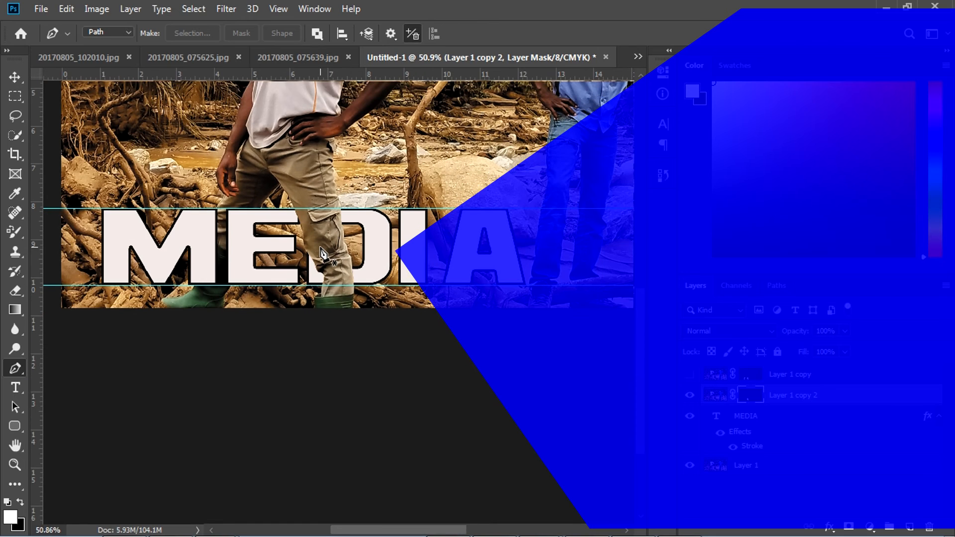
left_click(15, 76)
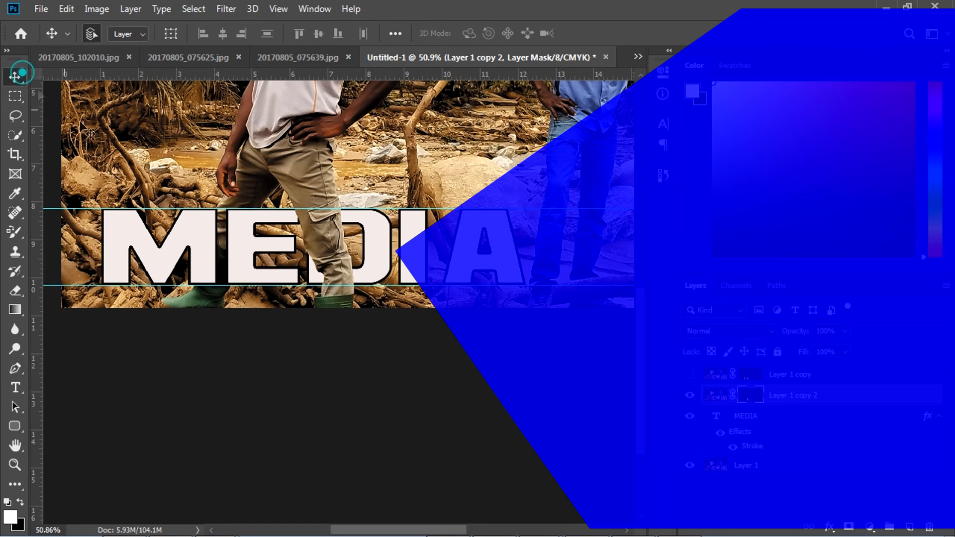
left_click(690, 396)
left_click(690, 397)
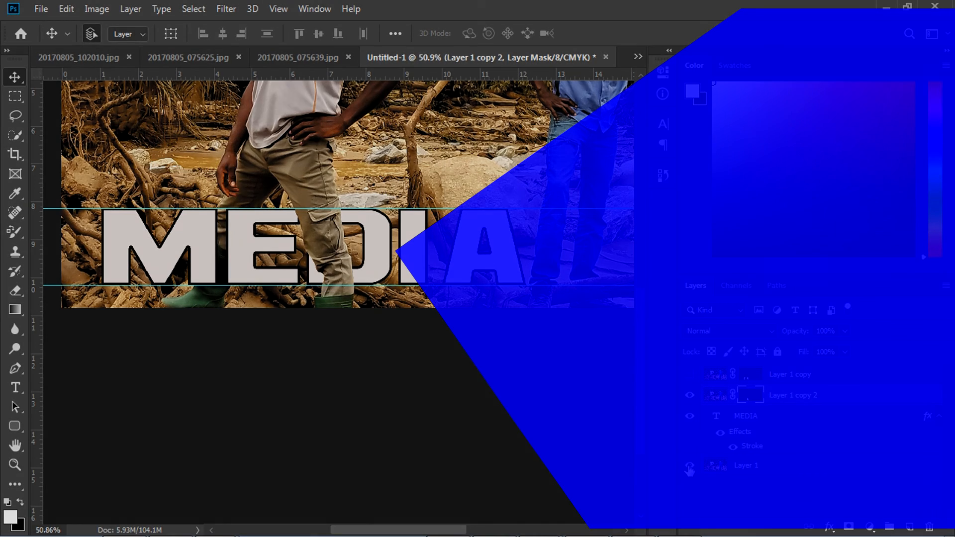
left_click(690, 465)
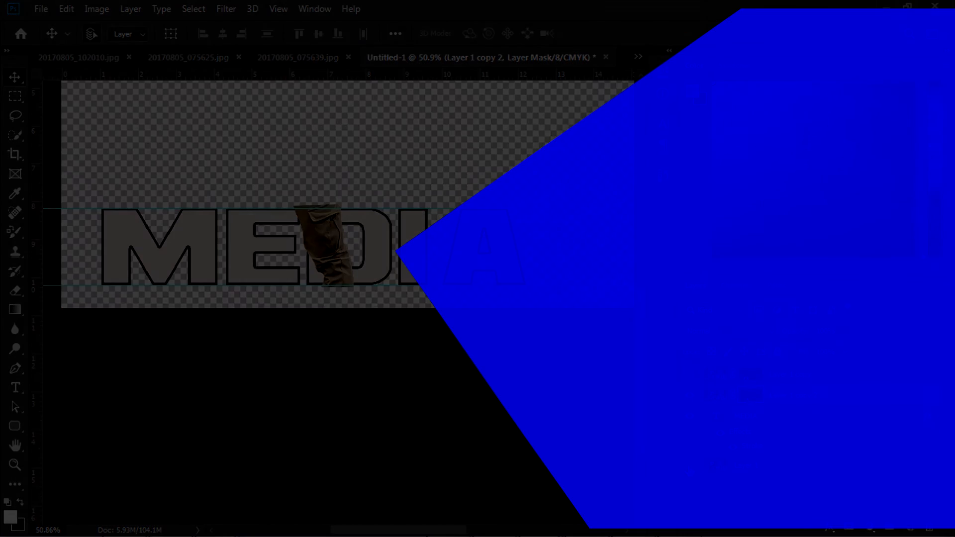